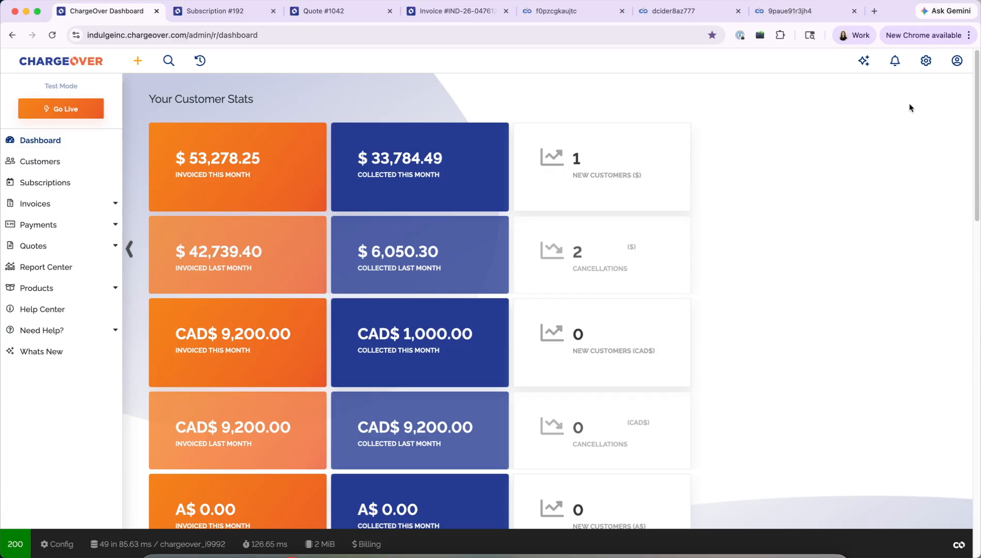
Search the available features for "bund" and open the settings of the Bundles feature
click(926, 62)
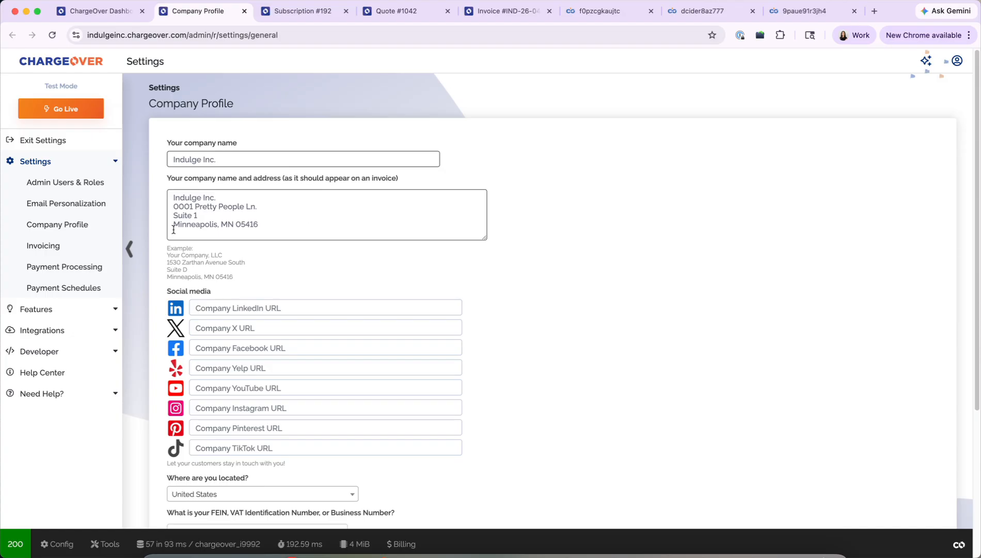
click(92, 314)
scroll(68, 401, down, 6)
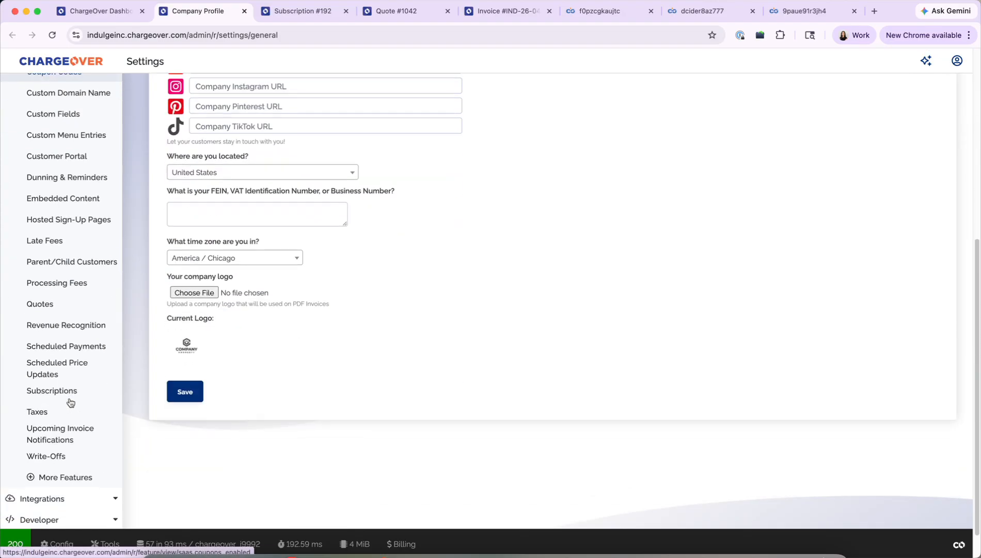
click(62, 478)
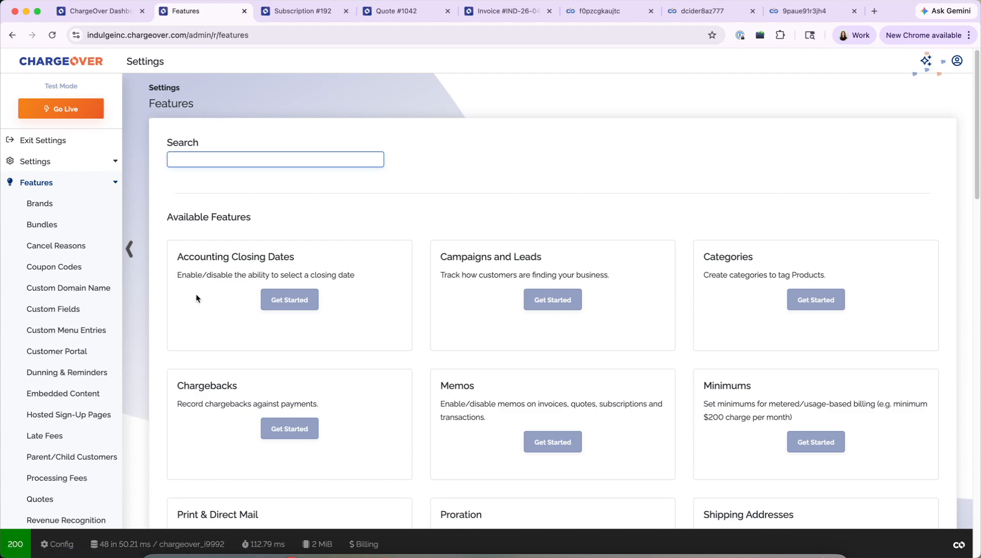
text(bund)
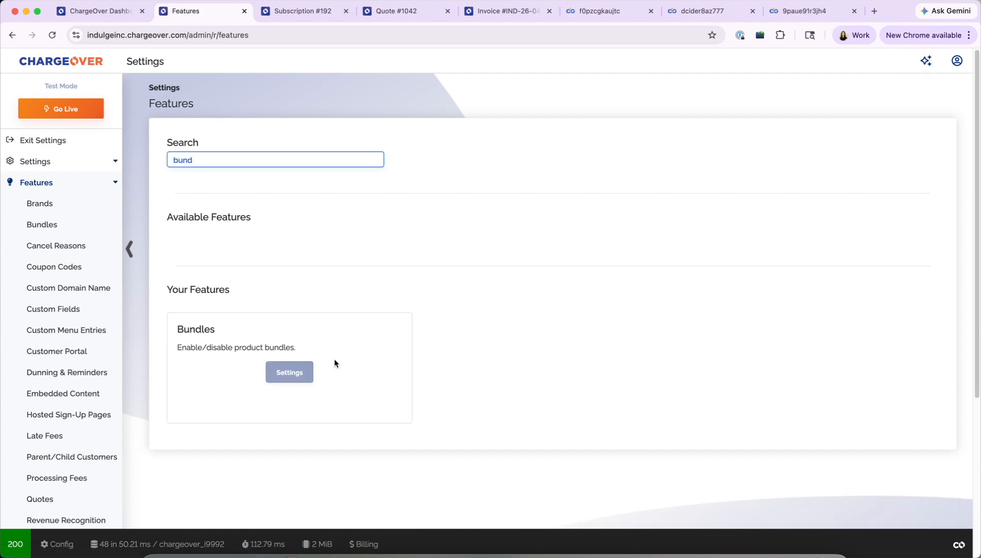
click(289, 381)
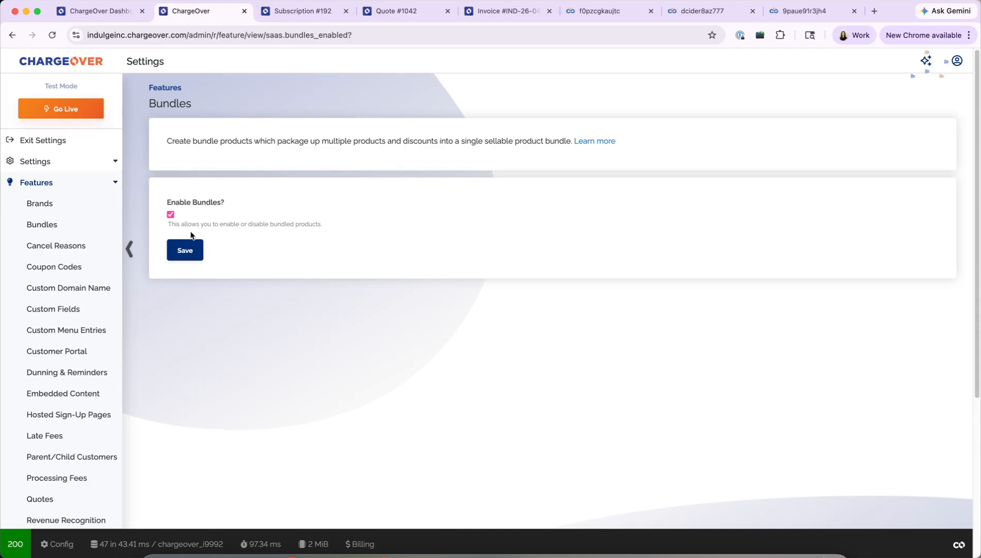
Enable bundled products, save the setting and return to the dashboard
click(171, 213)
click(188, 251)
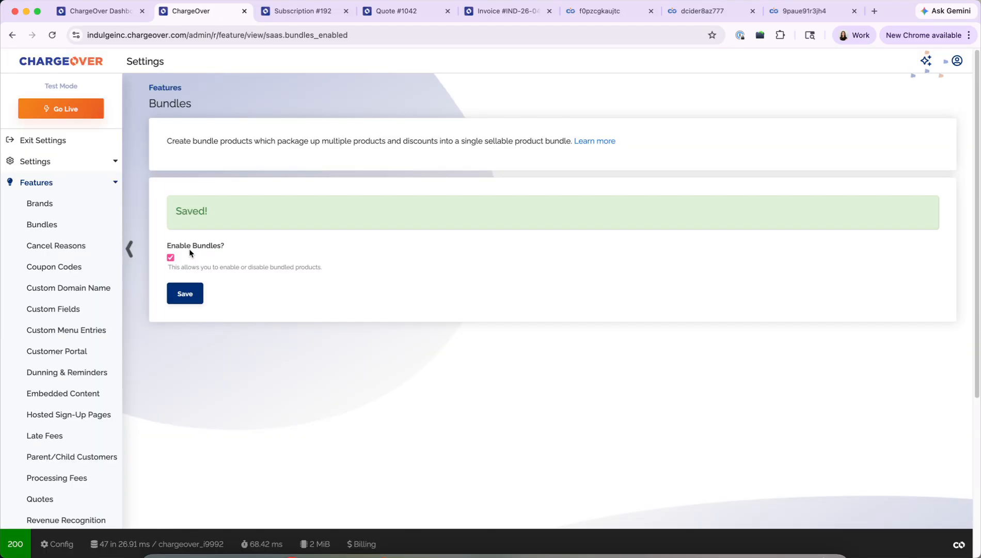
click(244, 11)
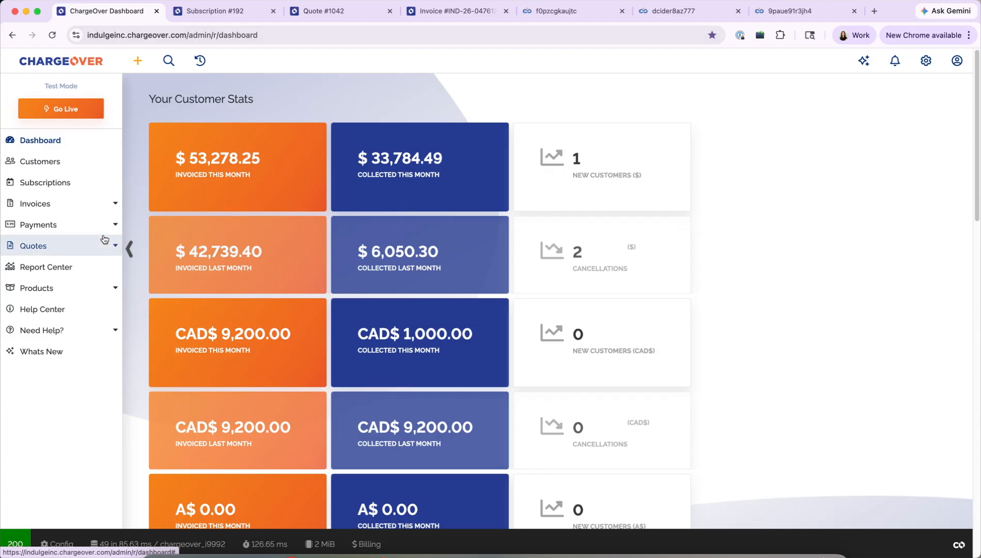
Start a new product bundle named "Silver plan" and leave its description blank
click(102, 292)
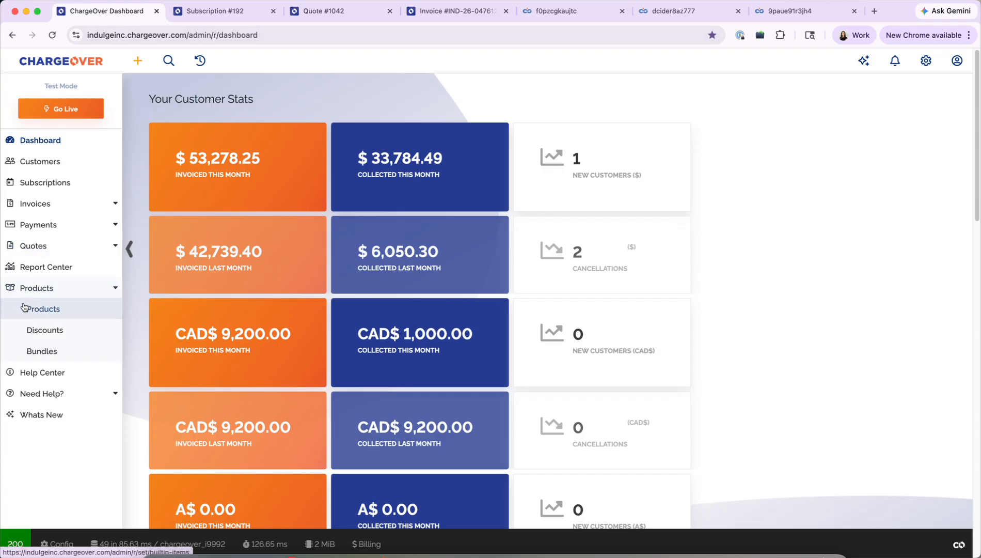
click(50, 352)
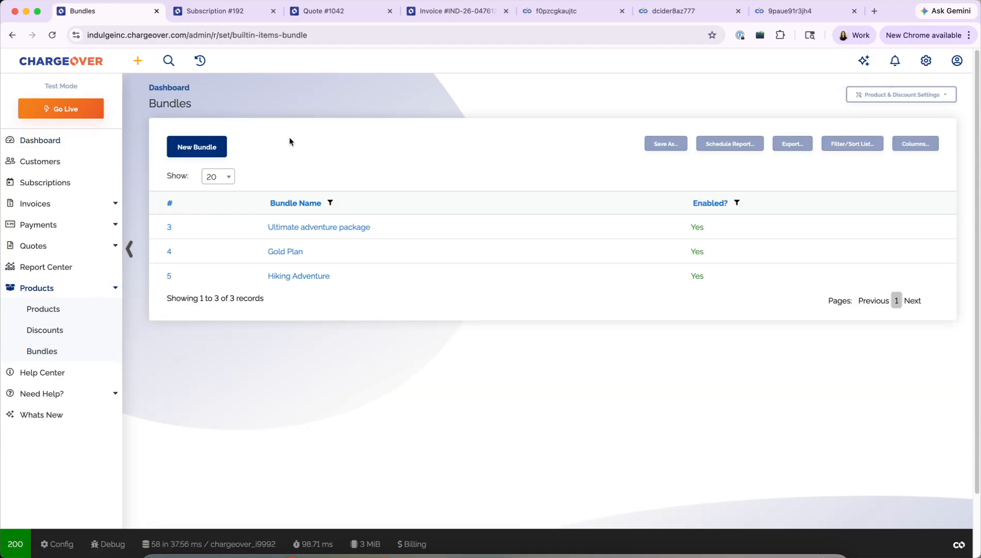
click(207, 150)
click(259, 160)
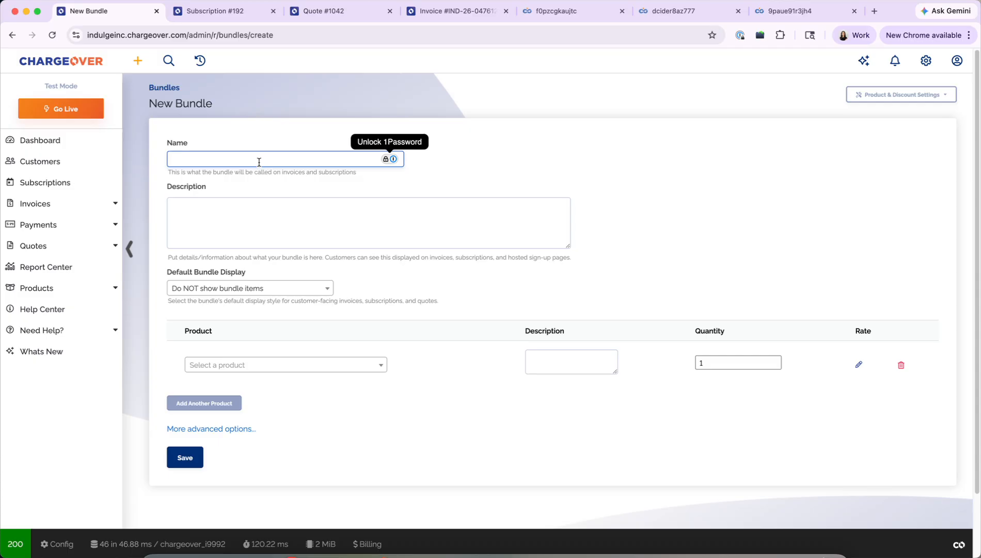
text(Silver plan)
click(510, 164)
click(220, 225)
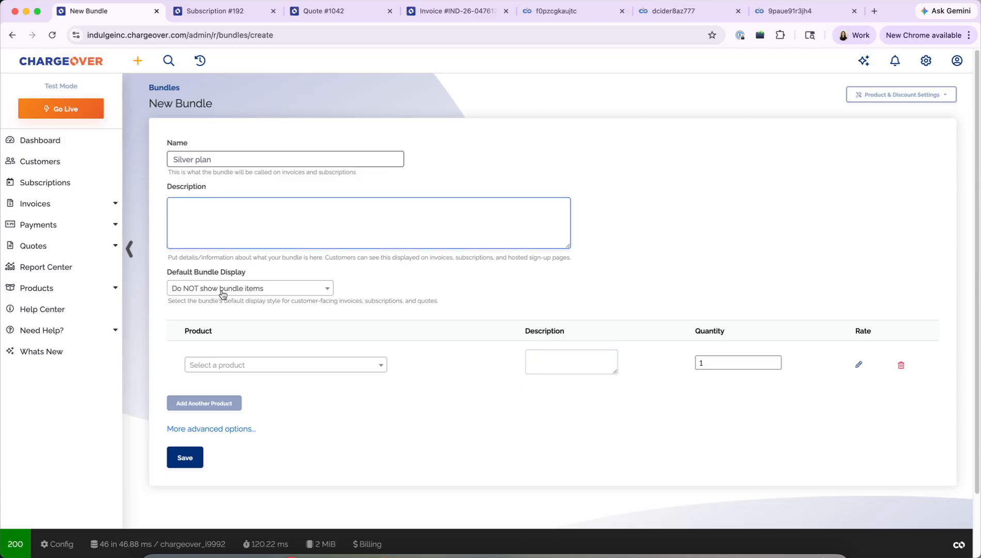
click(382, 276)
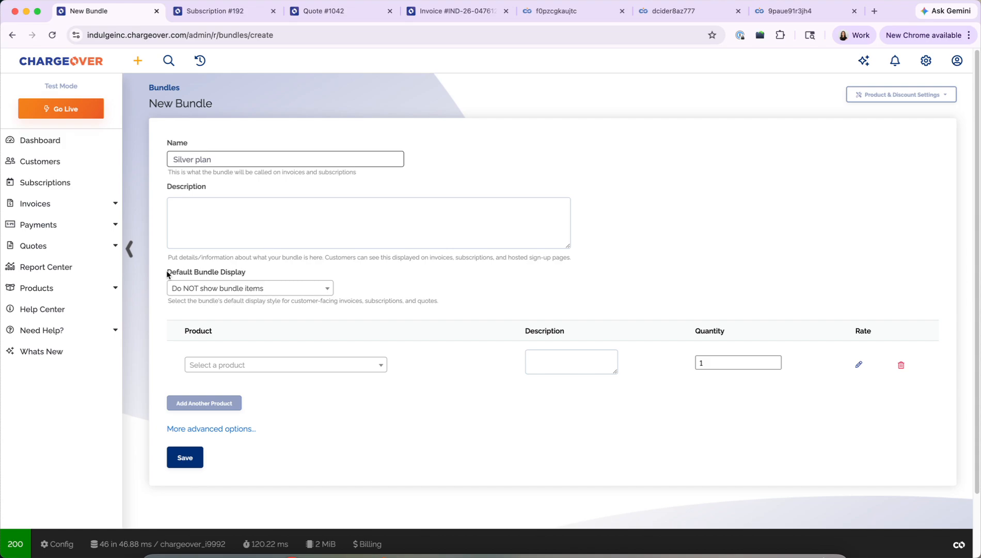
Review the choices for the default bundle display without changing the selected one
drag(167, 274, 255, 274)
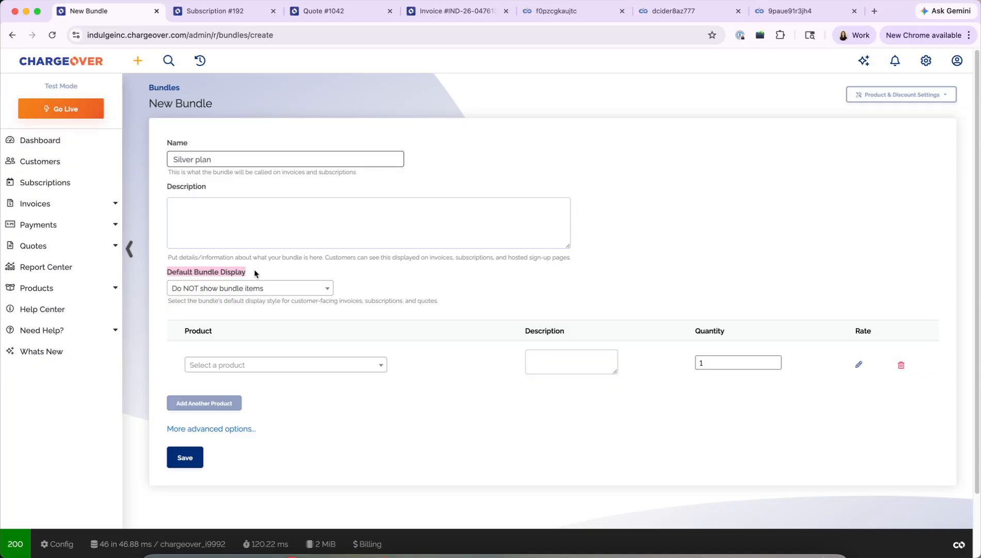
click(254, 271)
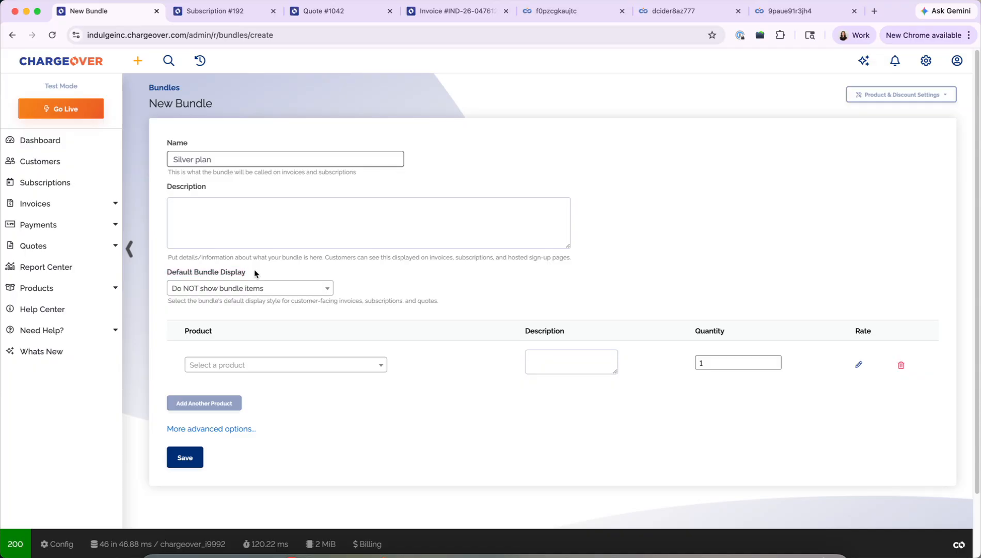
click(273, 292)
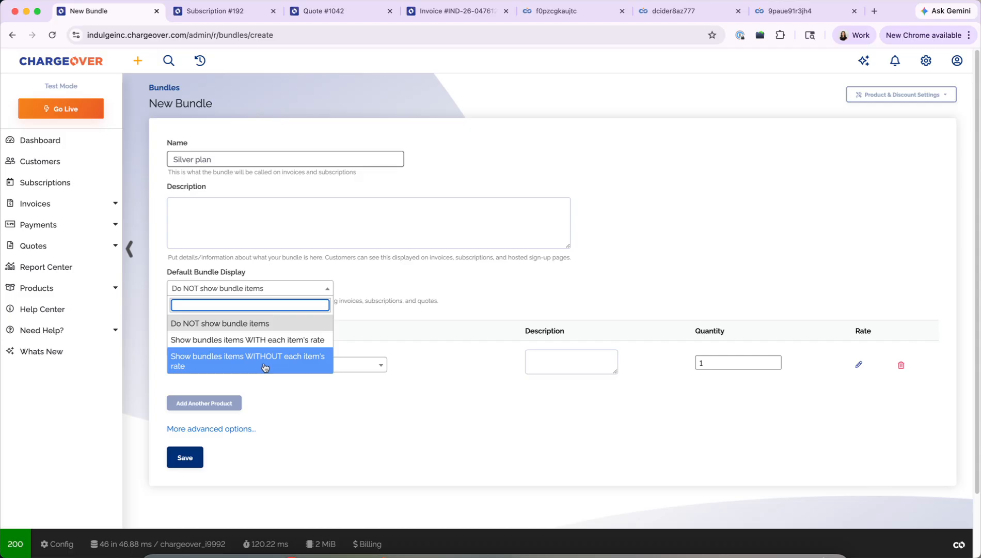
click(396, 285)
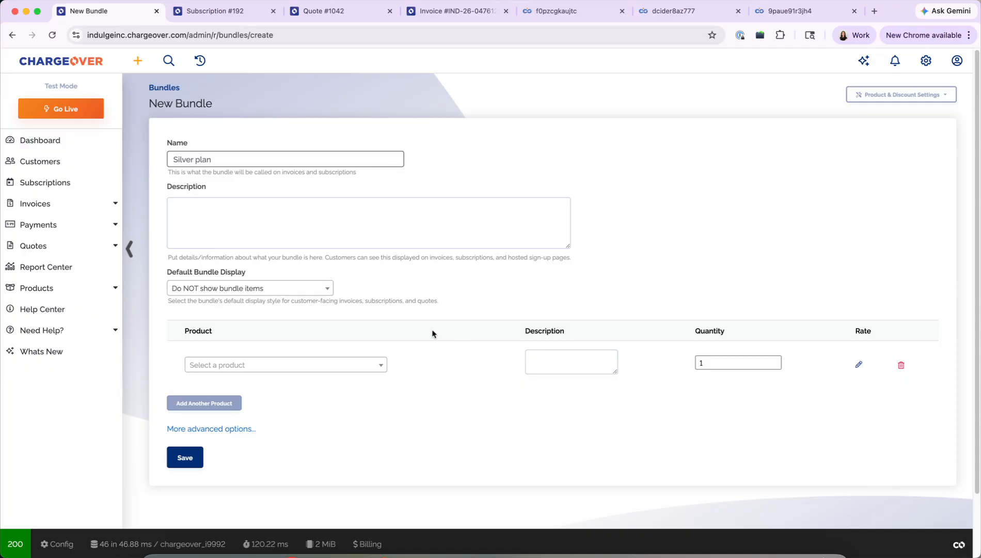
Add the products Advanced cooking lessons, Bungee jumping and Cage diving to the bundle
click(291, 369)
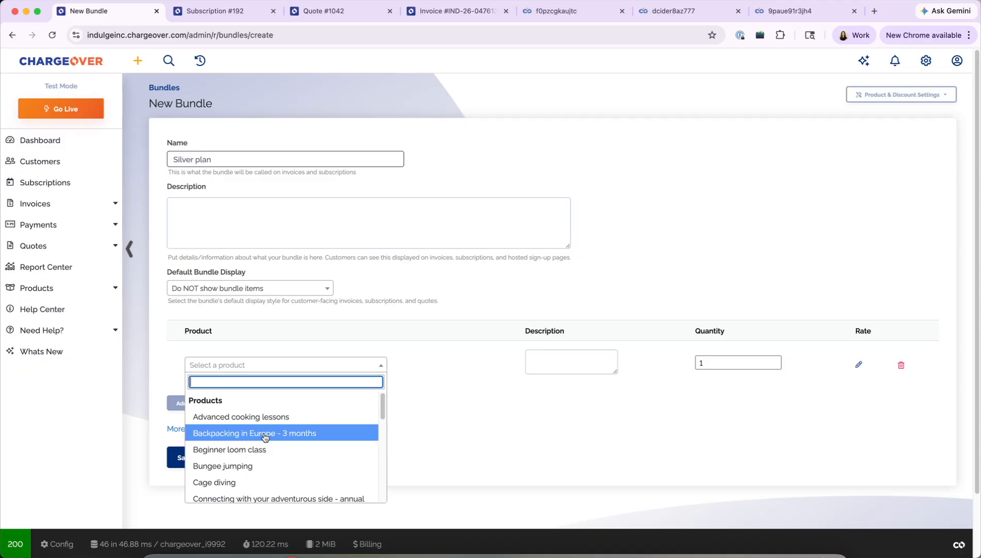
click(253, 418)
click(221, 403)
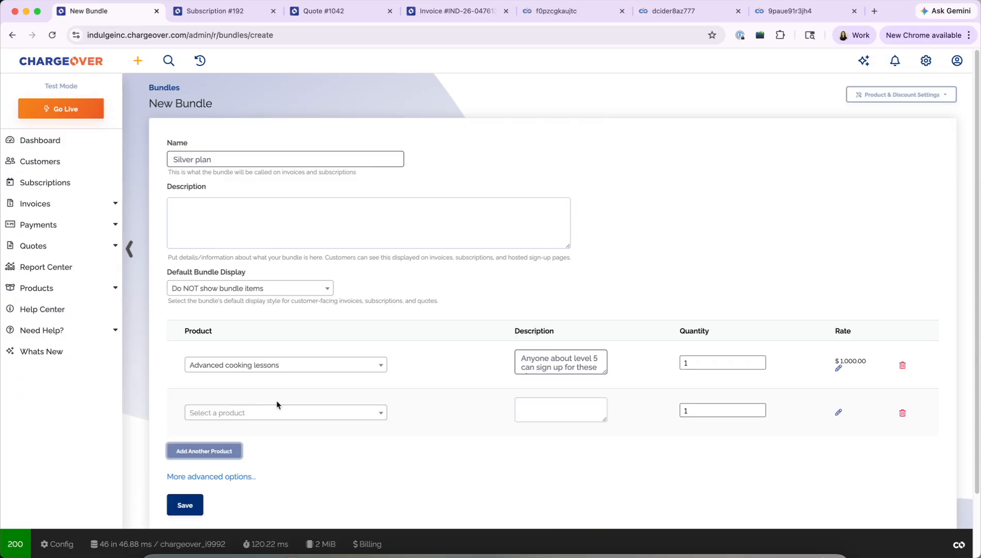
click(284, 412)
click(290, 513)
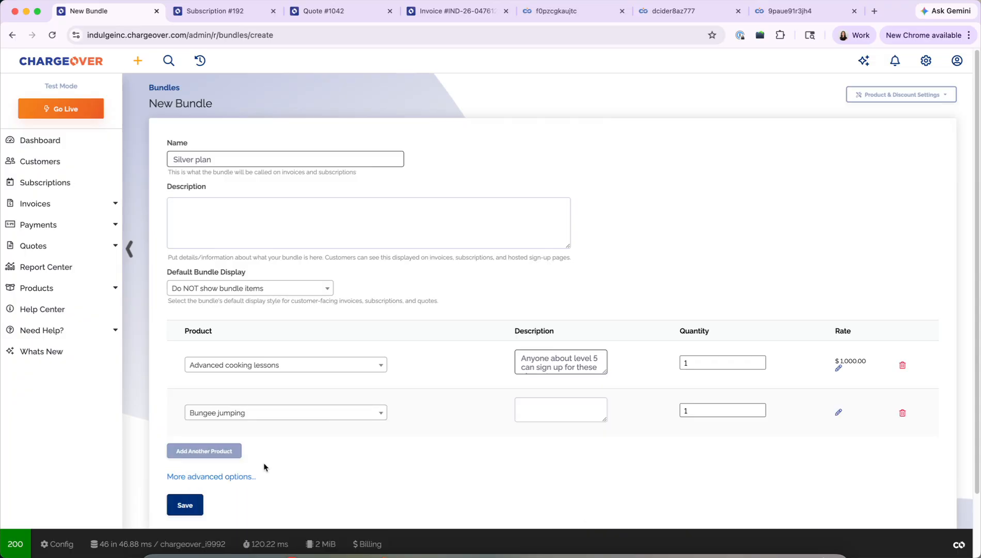
click(235, 451)
scroll(310, 458, down, 2)
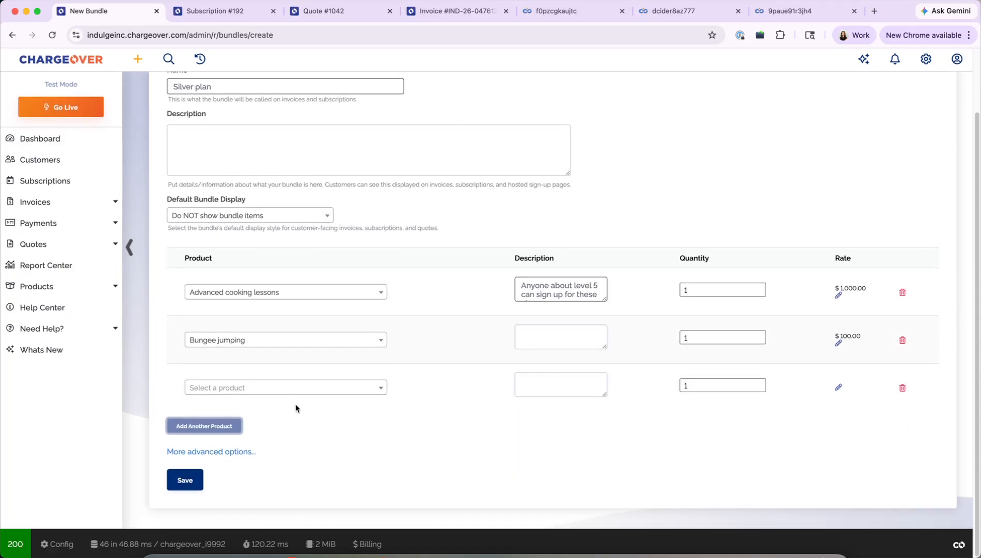
click(284, 387)
click(269, 505)
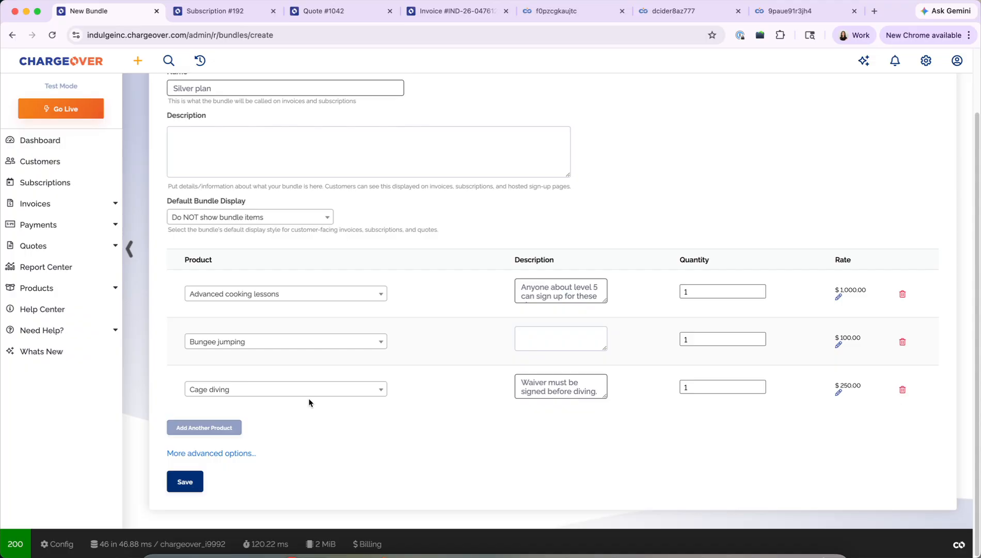
Review the advanced options with the status, external key and accounting SKU, and save the new bundle
click(224, 456)
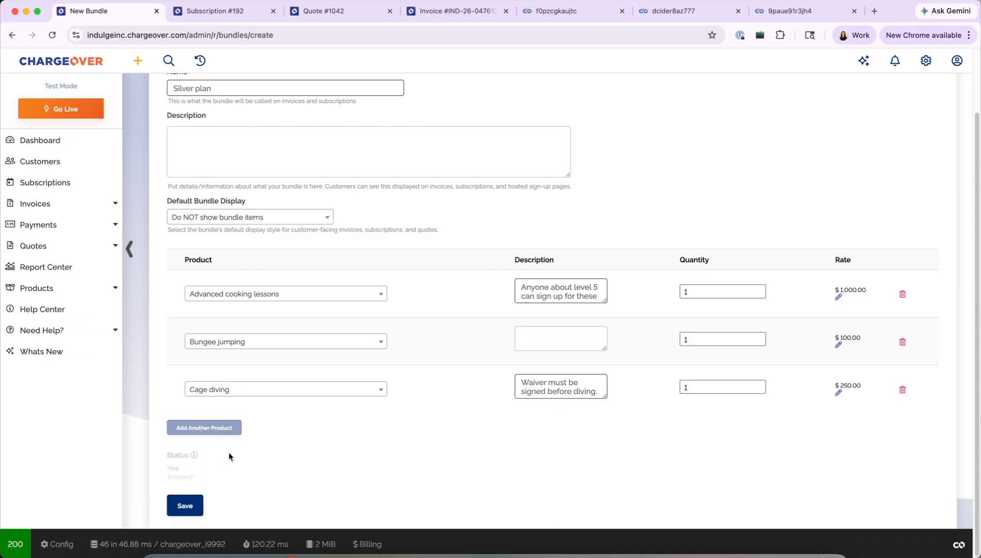
scroll(229, 454, down, 2)
mouse_move(194, 385)
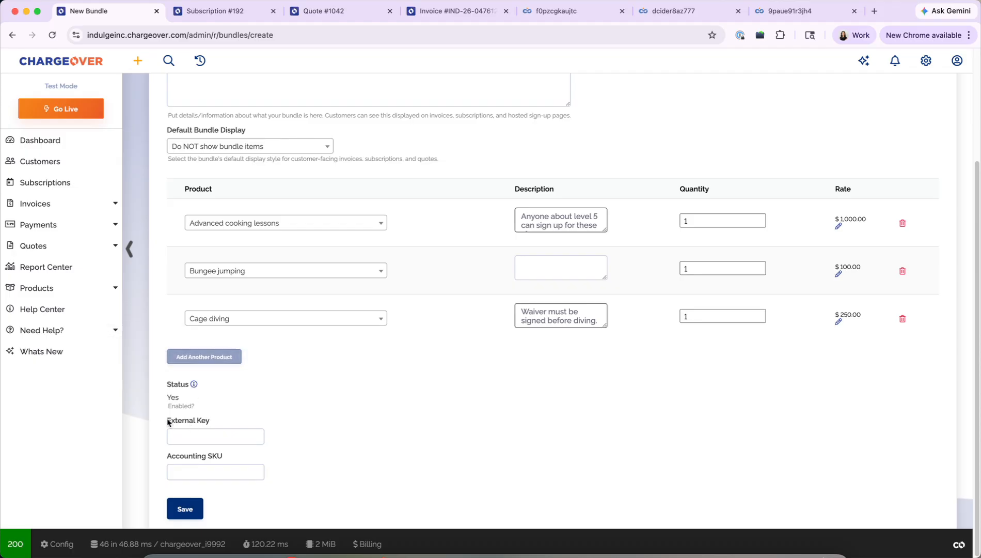
drag(166, 421, 219, 421)
click(224, 457)
click(183, 509)
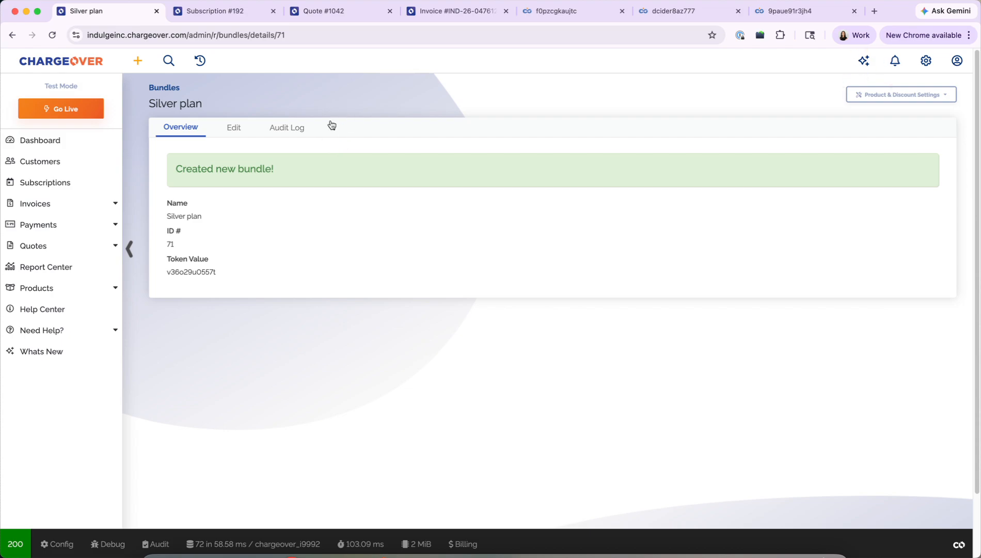
Check which additional actions are available for the Silver plan bundle
click(334, 128)
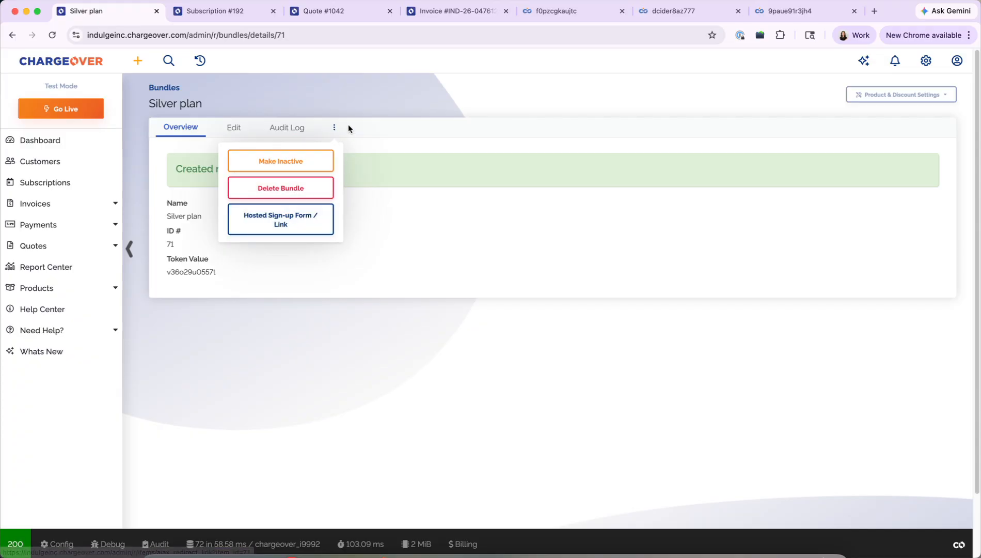
click(334, 128)
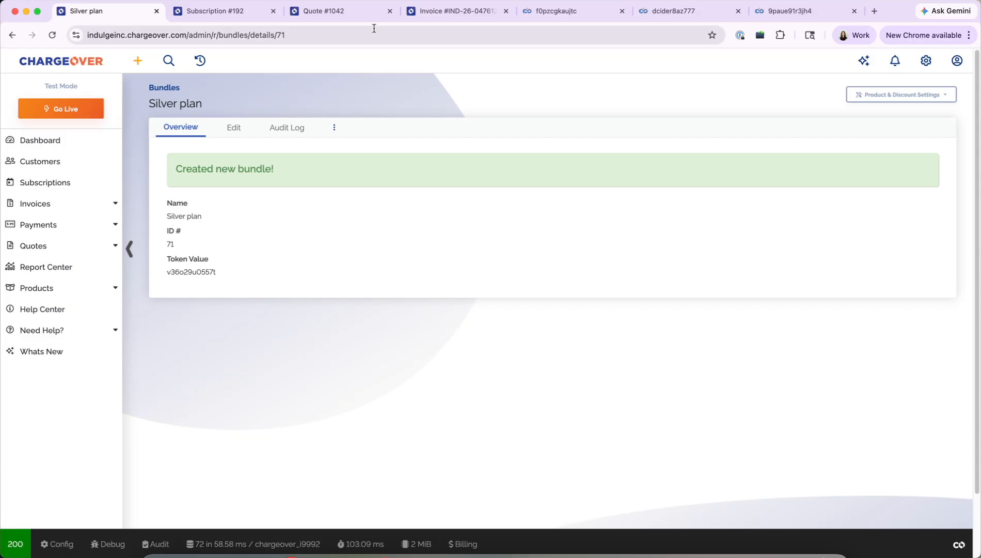
Examine how the Hiking Adventure bundle and its included products are listed in the open subscription
click(245, 17)
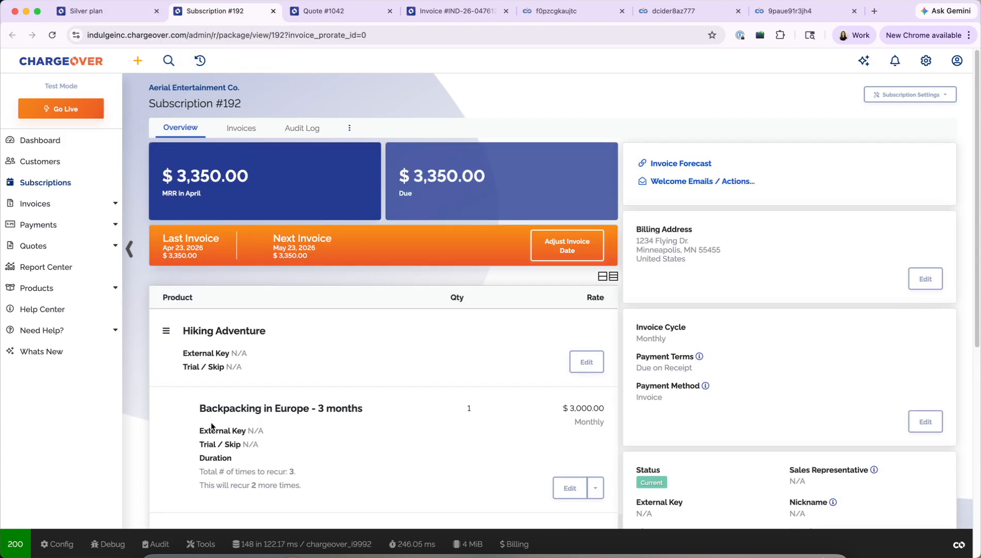
scroll(350, 338, down, 2)
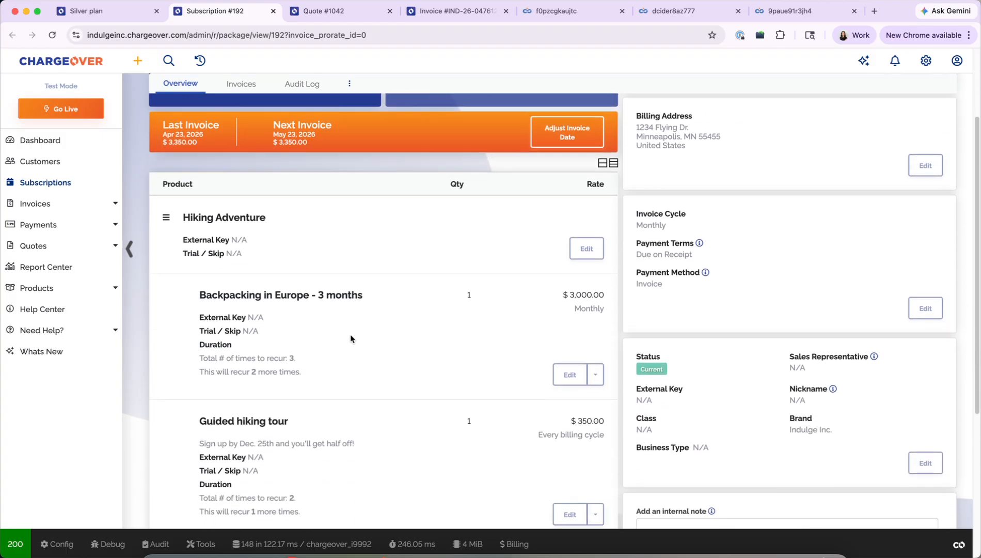
scroll(350, 339, up, 1)
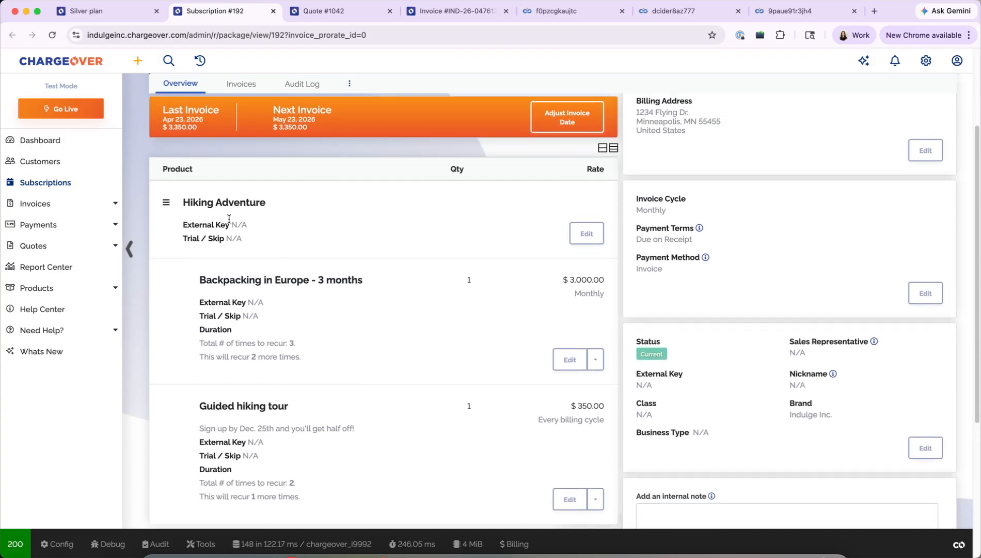
drag(181, 201, 293, 199)
click(293, 198)
drag(197, 280, 410, 281)
click(409, 282)
scroll(445, 202, up, 5)
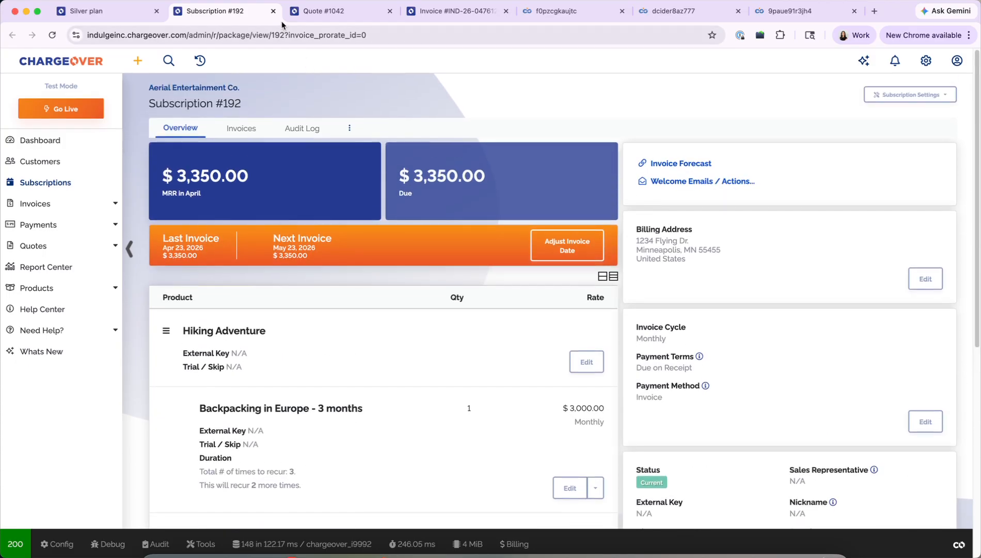
Check how bundles appear on the accepted quote, the unpaid invoice and that invoice's PDF, closing finished pages
click(273, 11)
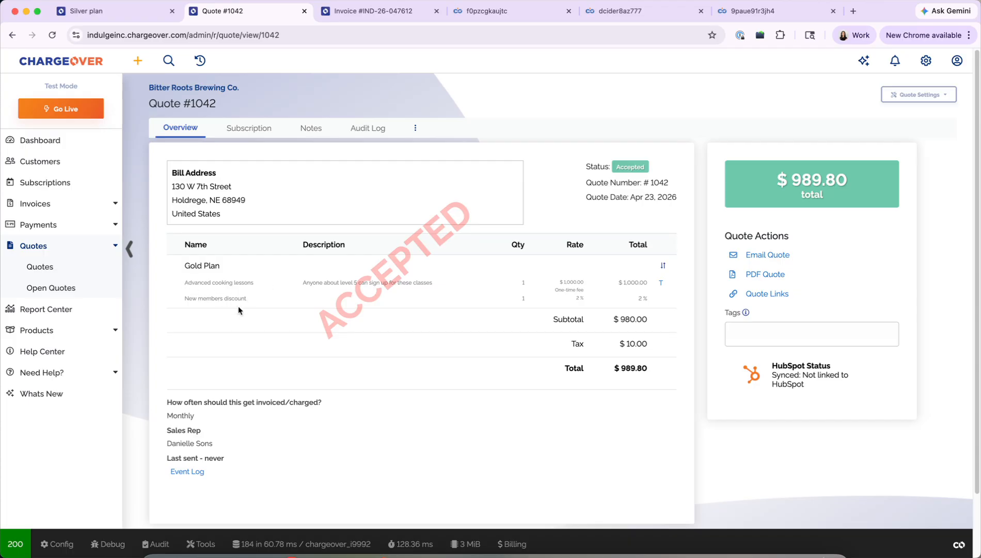
click(304, 11)
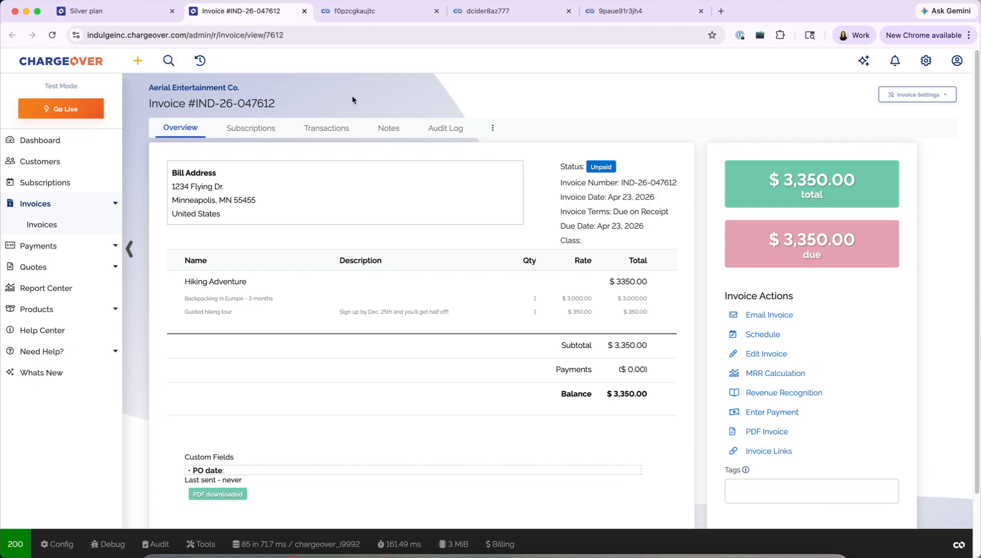
click(303, 14)
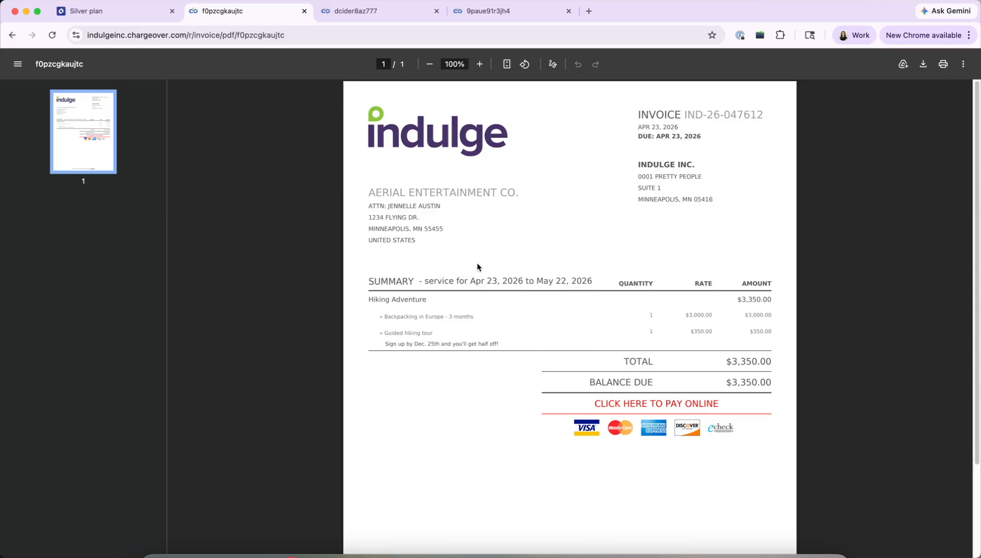
Examine how the Gold Plan bundle line is displayed on the paid invoice PDF
click(304, 11)
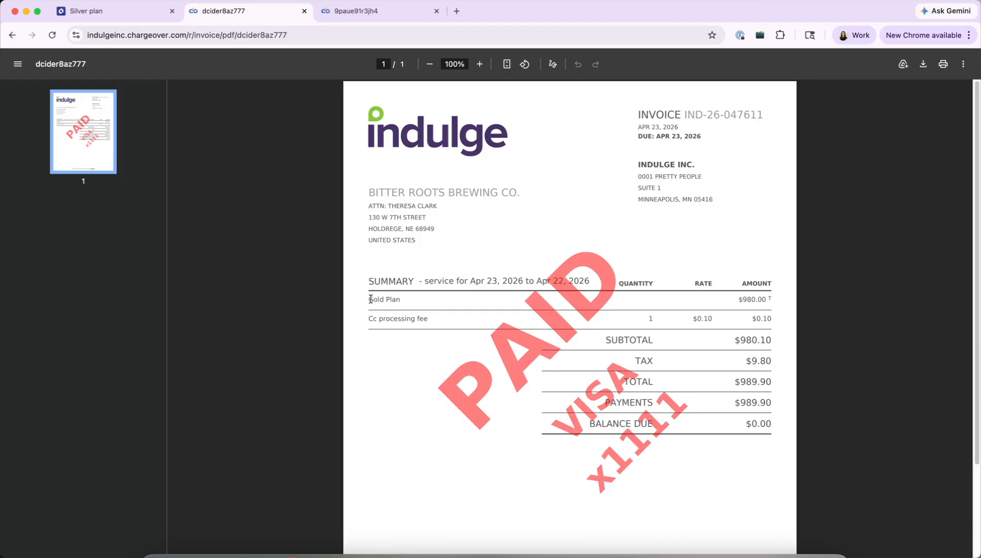
drag(370, 299, 401, 300)
click(401, 300)
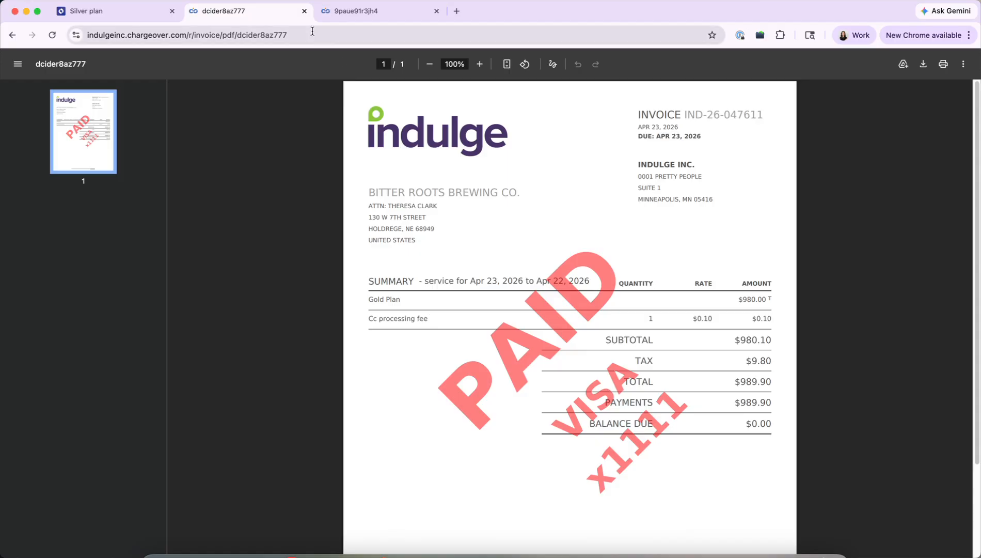
Examine how the Ultimate adventure package, its included items and its price appear on the unpaid invoice PDF, closing both finished PDFs
click(304, 11)
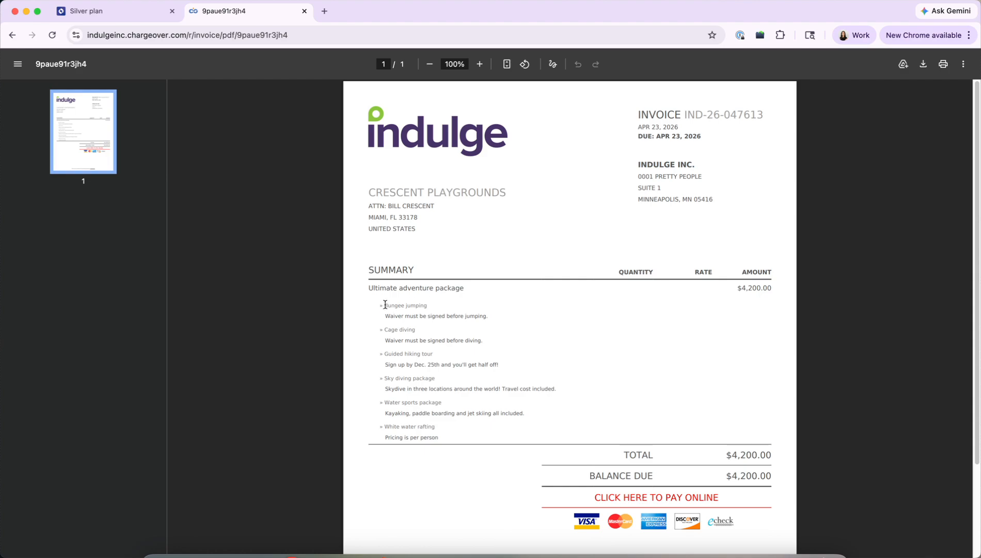
drag(391, 305, 481, 438)
click(481, 437)
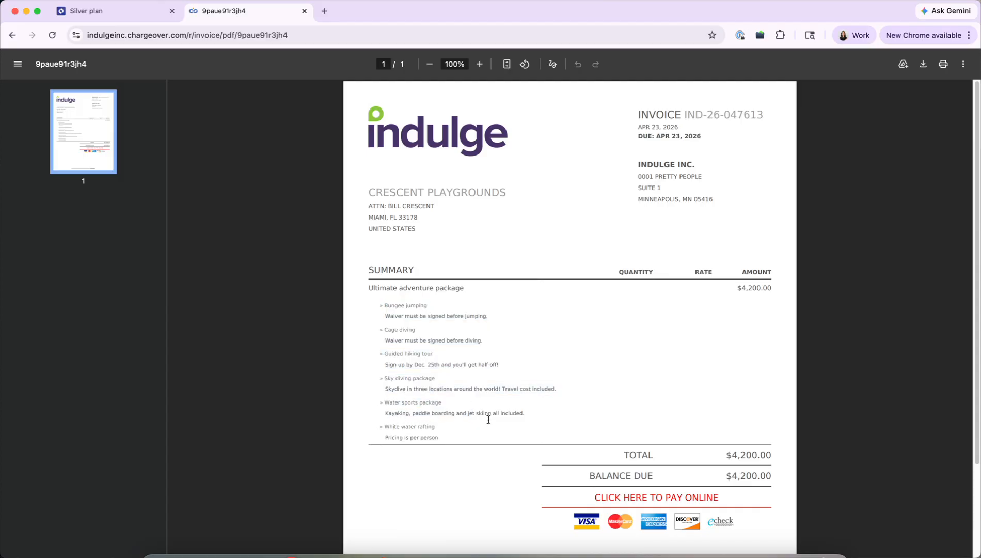
double_click(759, 287)
click(783, 287)
click(304, 11)
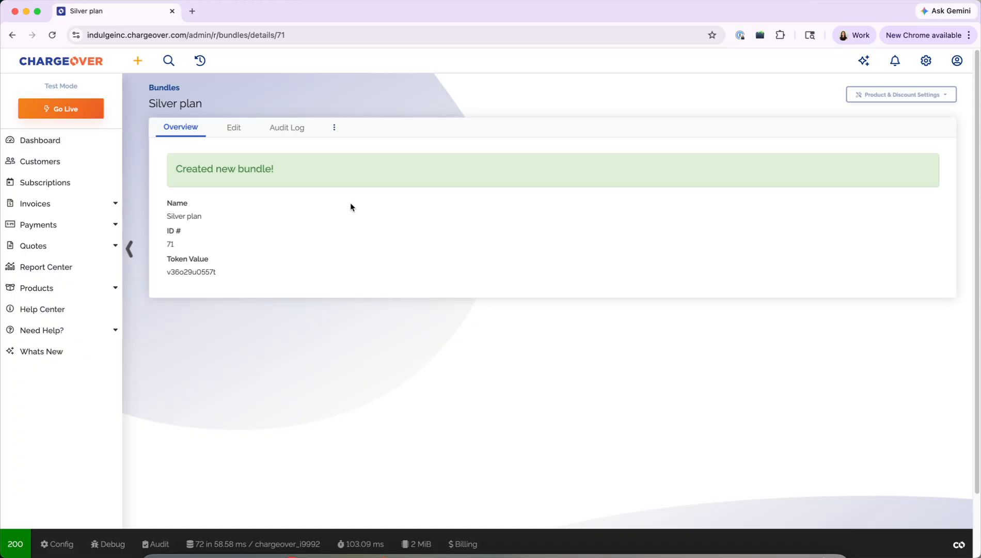
Start a bulk subscription update for the Advanced cooking lessons product, keeping the preset currency and brands, and review which changes it offers
click(100, 293)
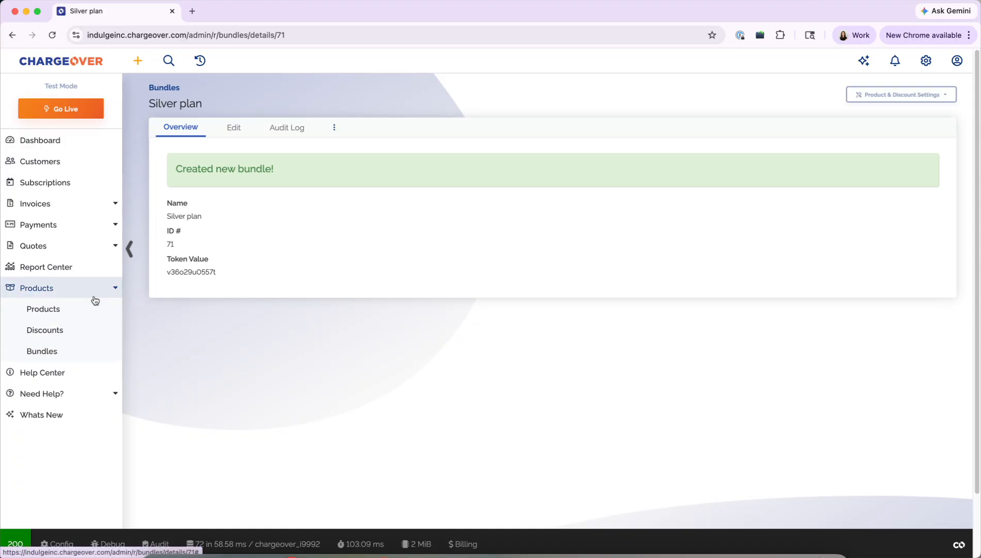
click(85, 309)
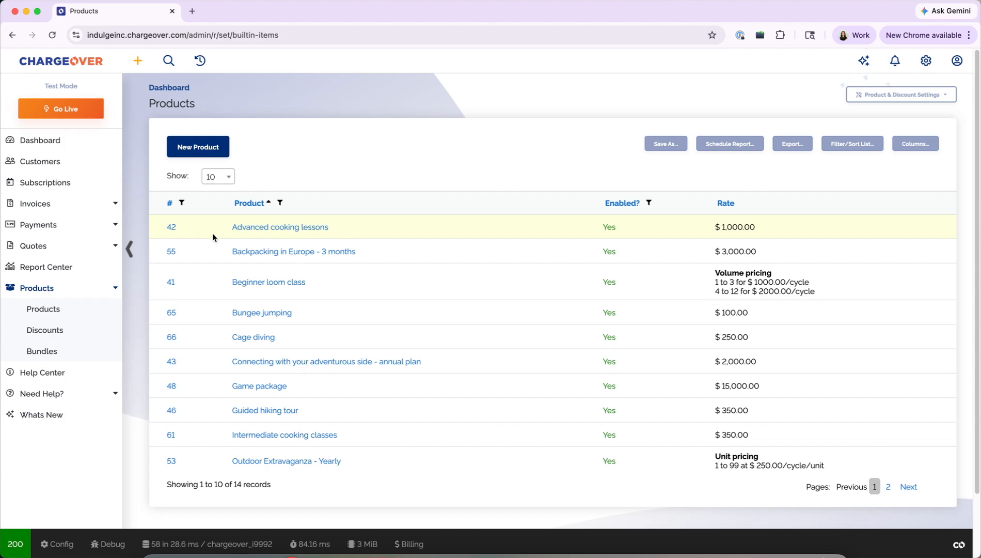
click(170, 228)
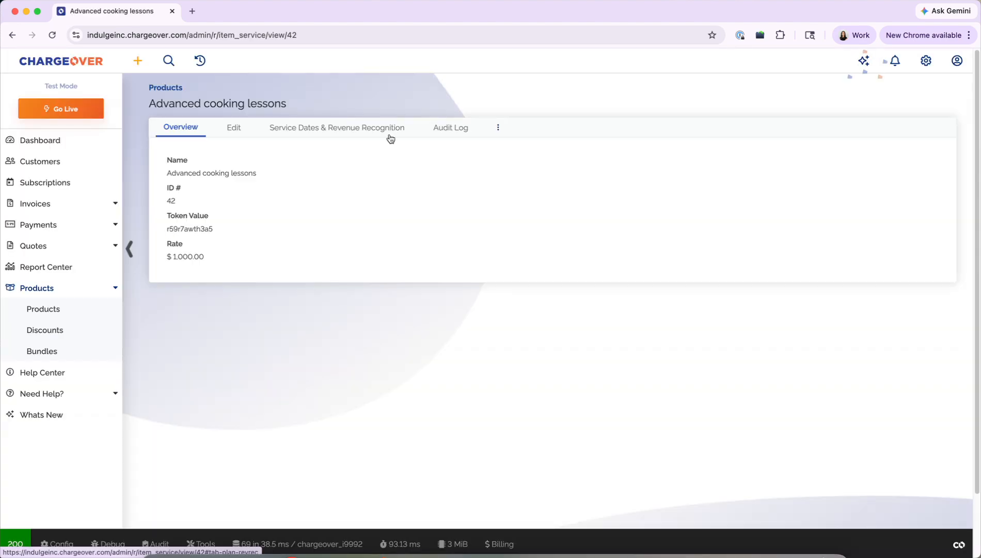
click(498, 127)
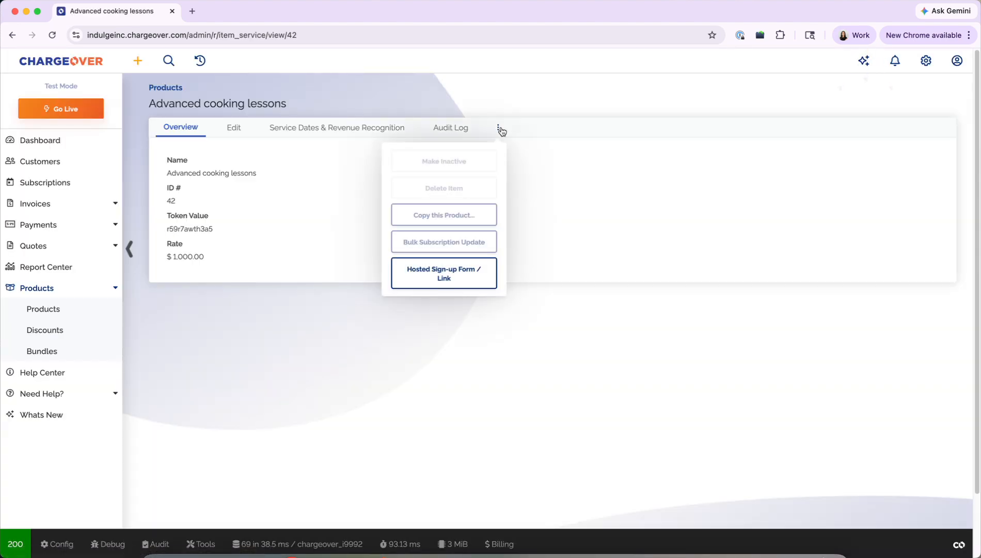
click(454, 243)
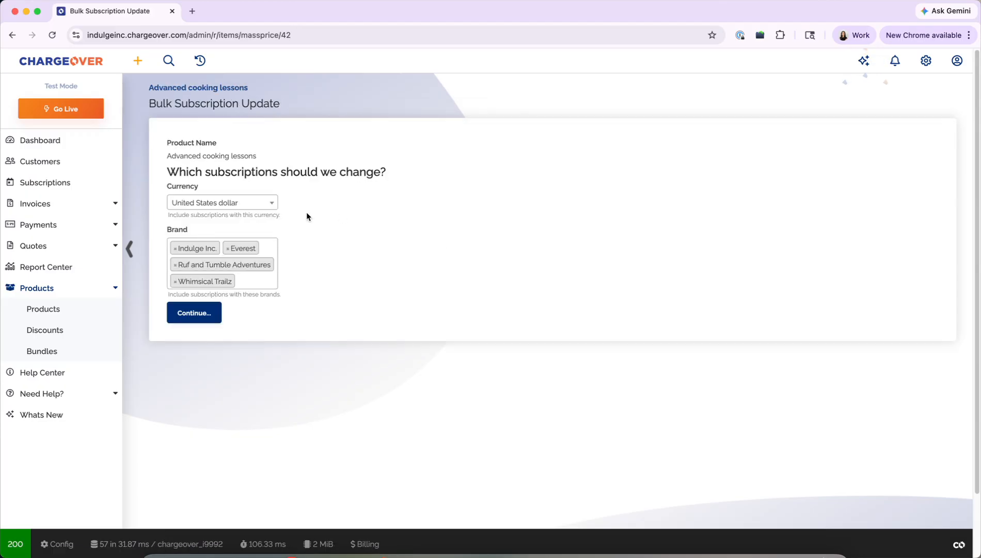
click(207, 311)
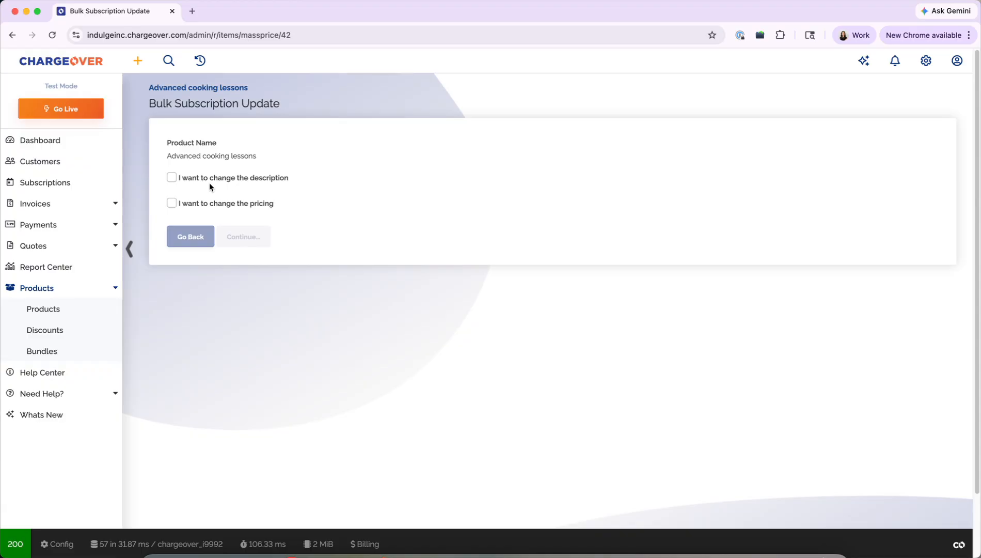
drag(167, 155, 278, 162)
click(277, 161)
Open the list of existing bundles
click(81, 348)
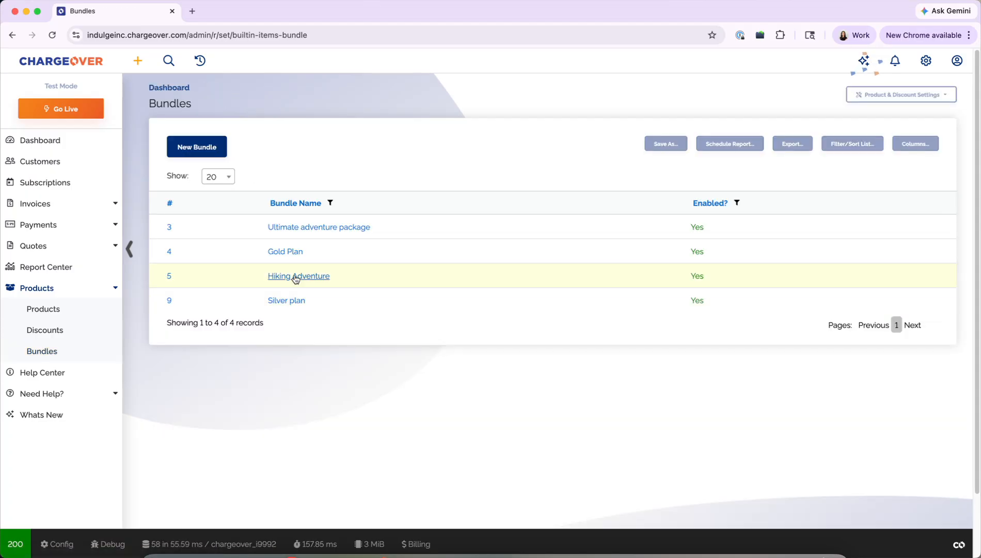